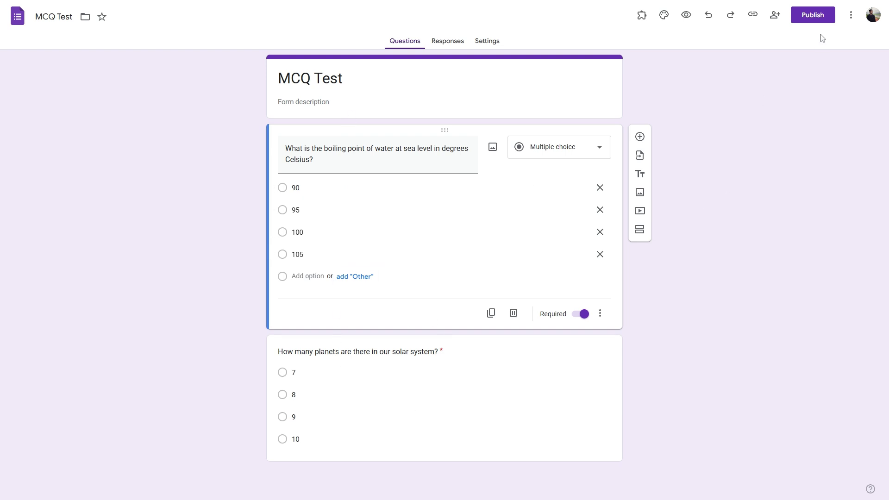
Publish MCQ Test with responder access set to Anyone with the link, then open its responder link.
left_click(817, 16)
left_click(532, 88)
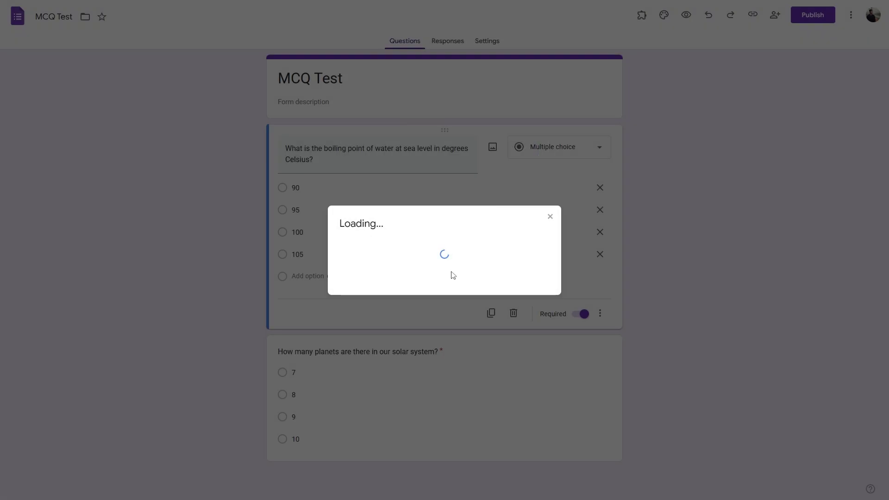
left_click(451, 291)
left_click(438, 370)
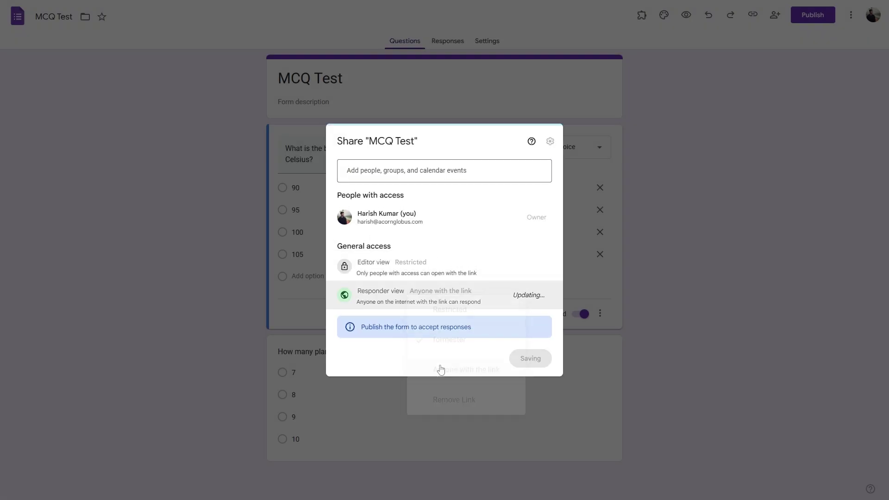
left_click(539, 359)
left_click(540, 154)
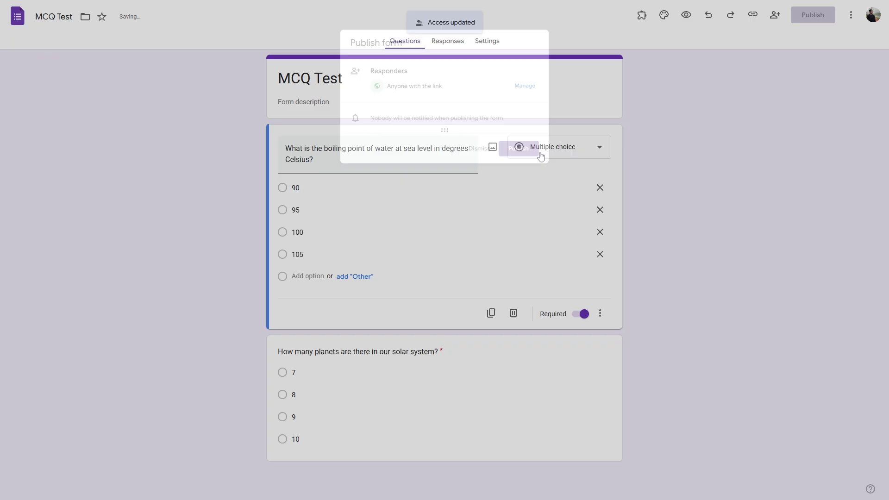
left_click(739, 15)
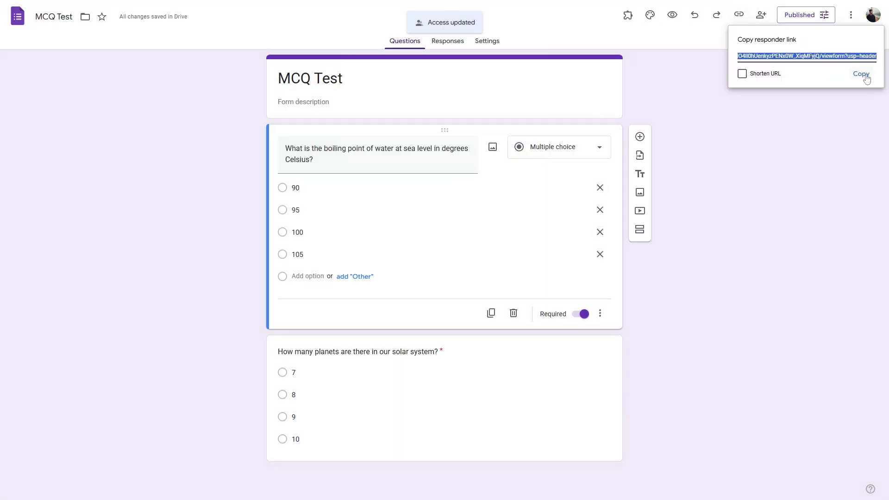
Copy the responder link and submit a first response: 100 for boiling point, 8 planets.
left_click(861, 76)
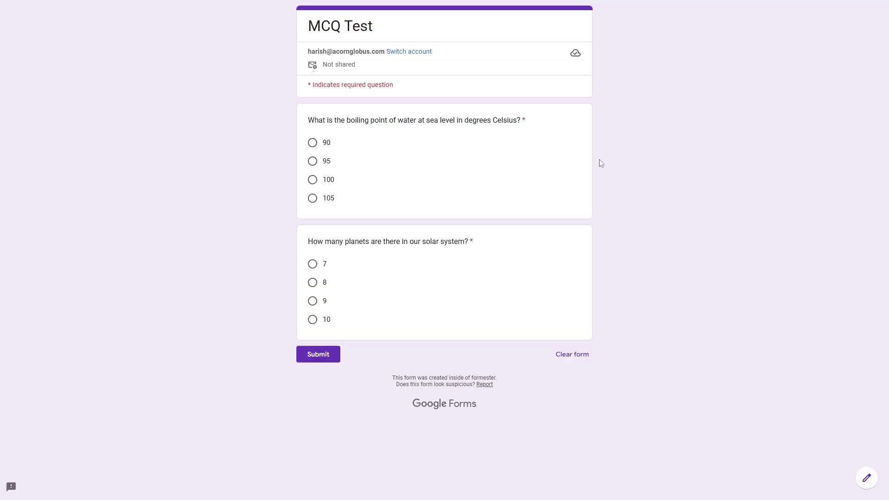
left_click(324, 144)
left_click(329, 182)
left_click(324, 283)
left_click(323, 363)
Submit a second response answering 95 for boiling point and 9 planets.
left_click(322, 163)
left_click(313, 302)
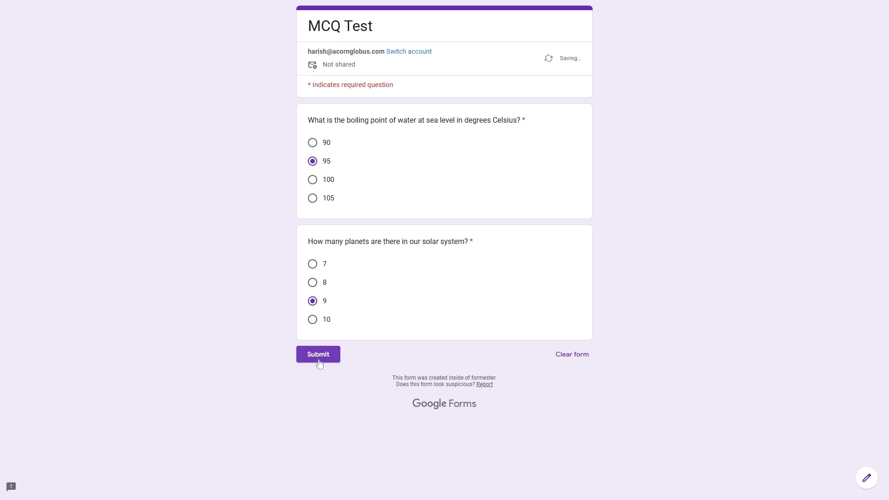
left_click(323, 358)
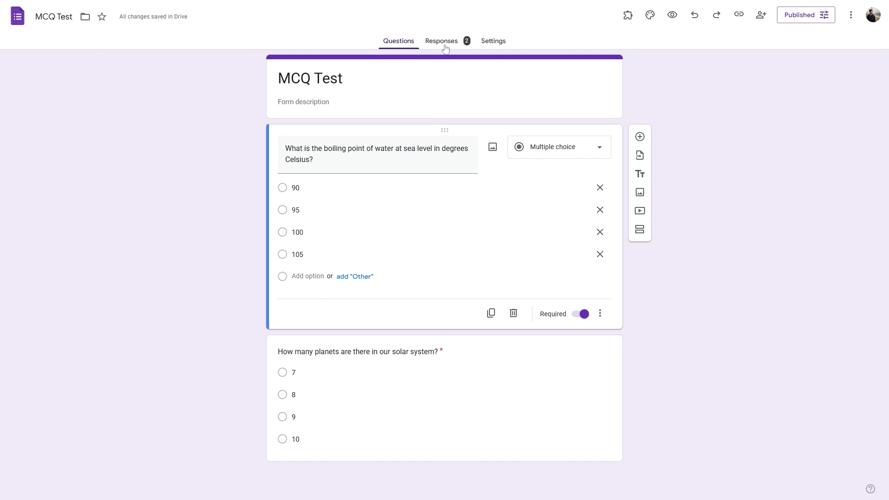
Check the Responses summary pie charts, then link responses to a new 'MCQ Test (Responses)' spreadsheet.
left_click(445, 46)
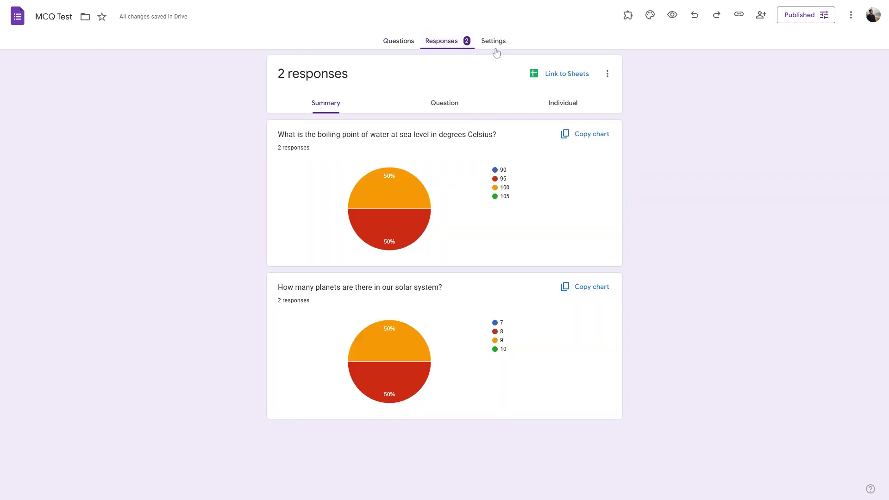
mouse_move(384, 203)
left_click(566, 80)
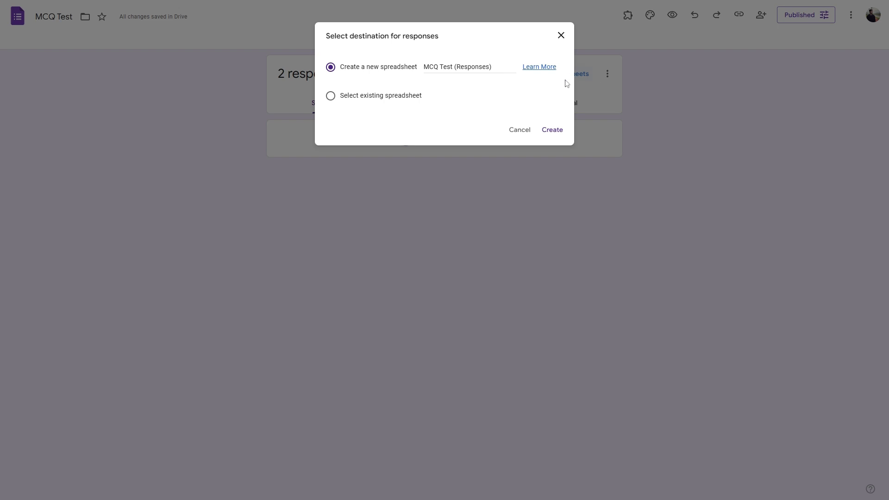
left_click(556, 133)
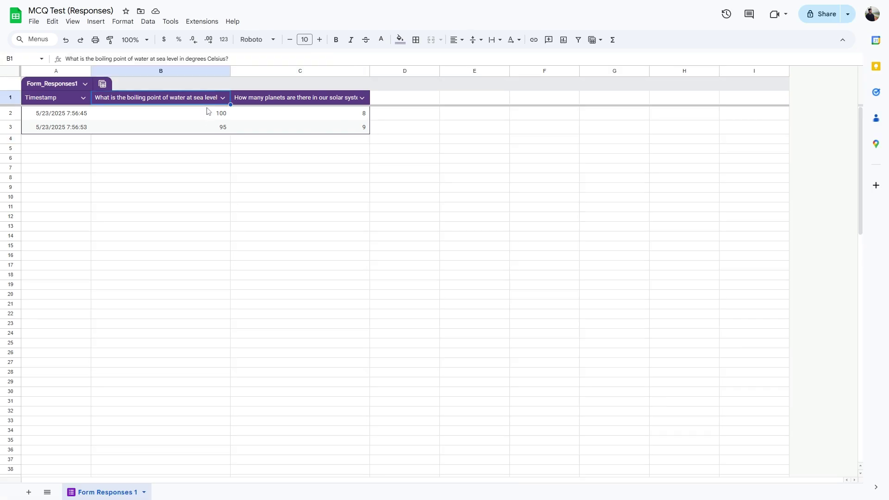
Chart the boiling-point answers in B1:B3 as a pie chart labelled by boiling point.
left_click(213, 127, "shift")
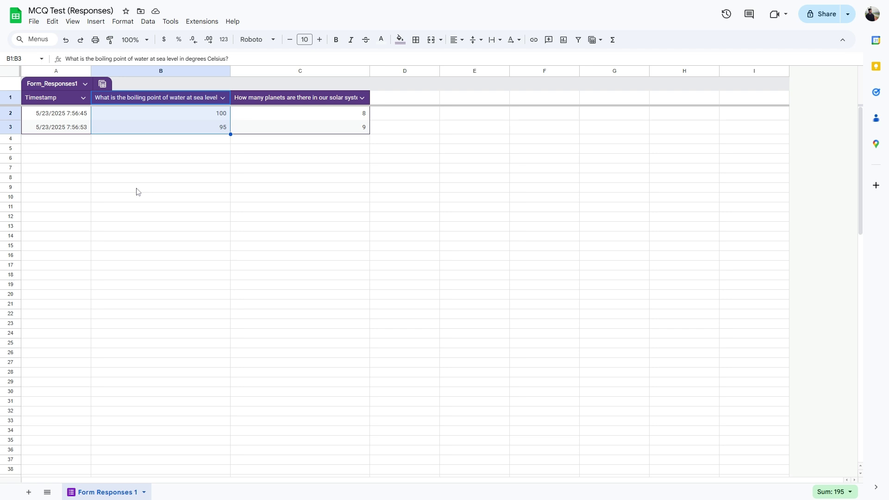
left_click(96, 21)
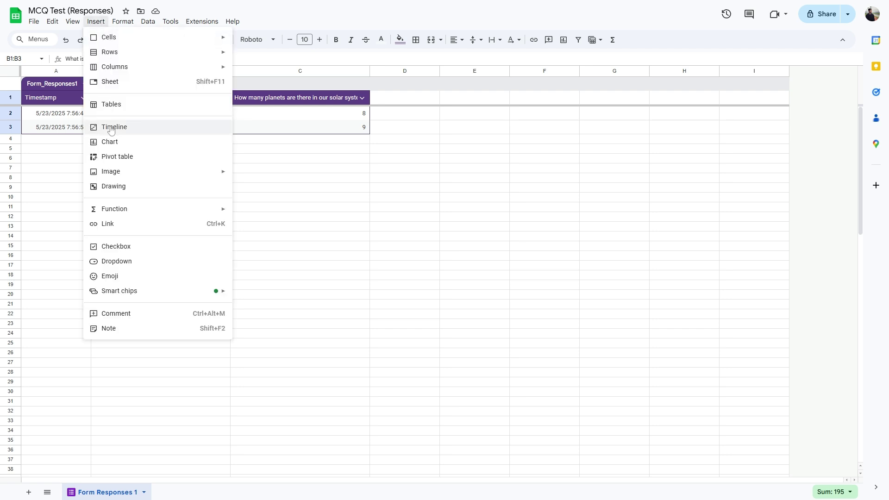
left_click(113, 146)
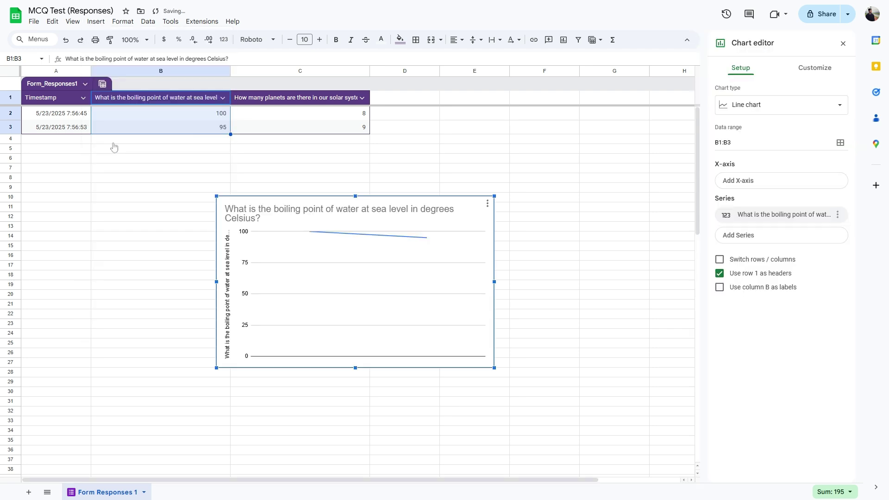
left_click(738, 106)
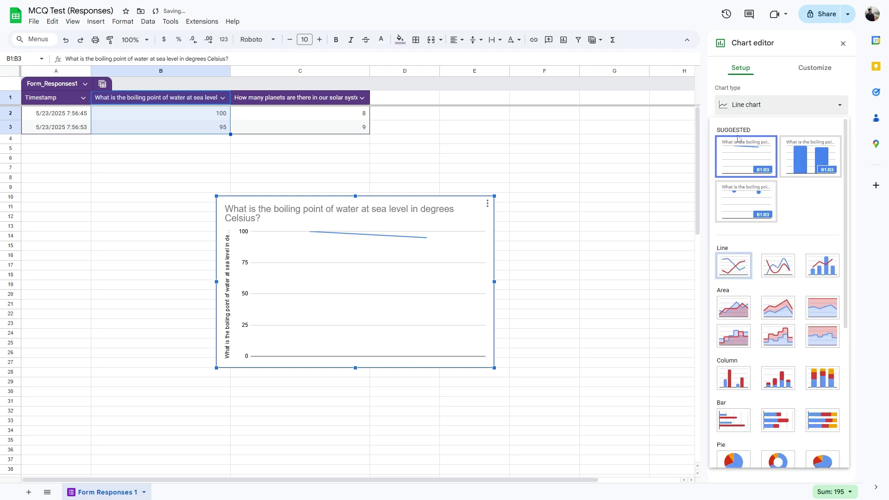
scroll(740, 138, "down", 4)
left_click(734, 277)
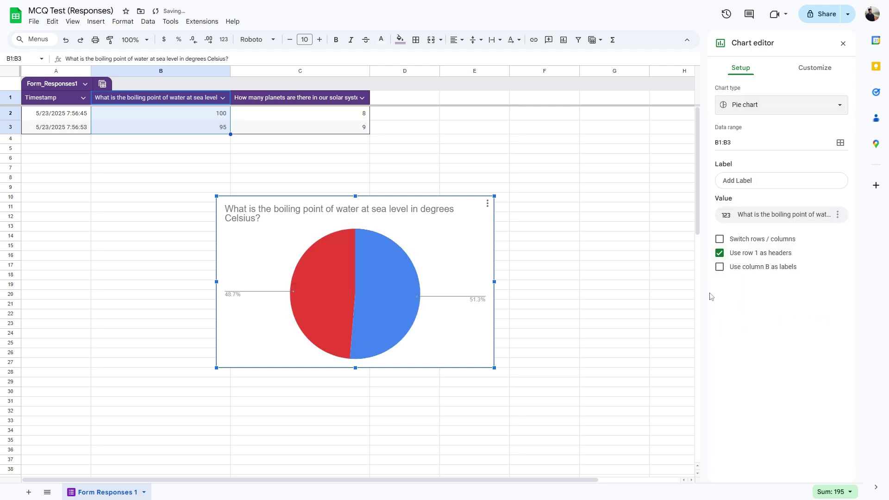
left_click(744, 181)
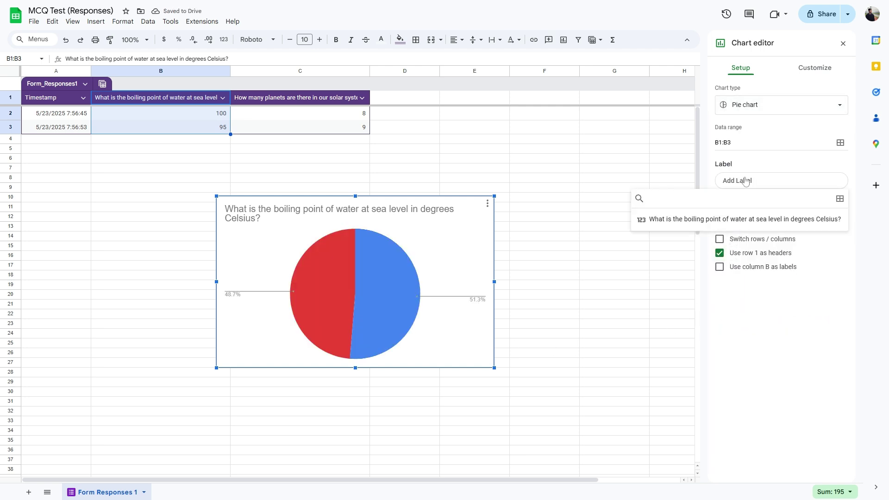
left_click(727, 224)
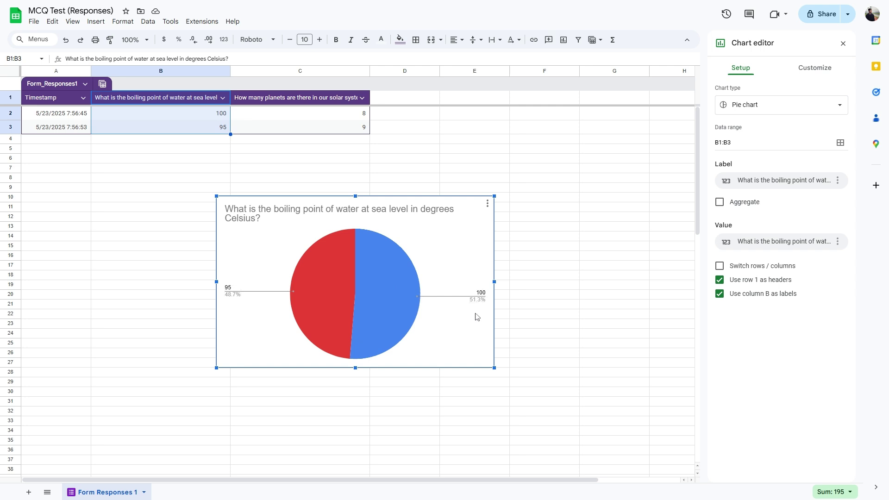
left_click(614, 226)
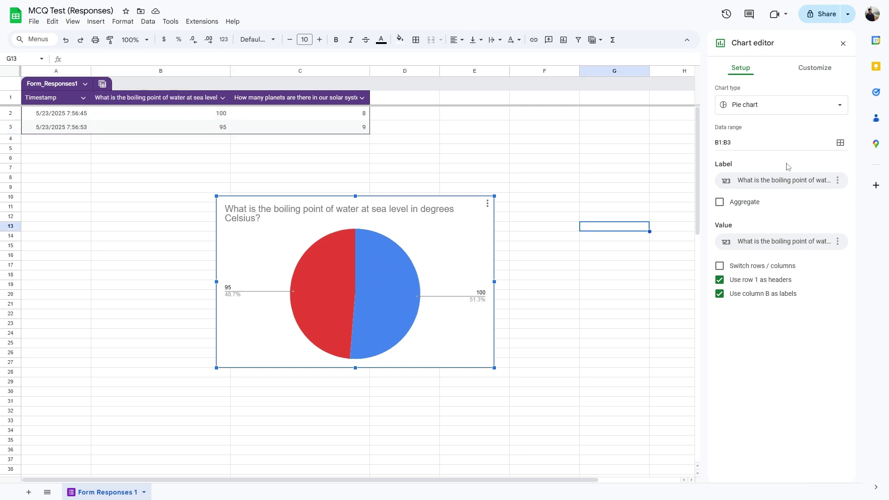
Turn the boiling-point pie chart into a donut with a 75% hole.
left_click(816, 68)
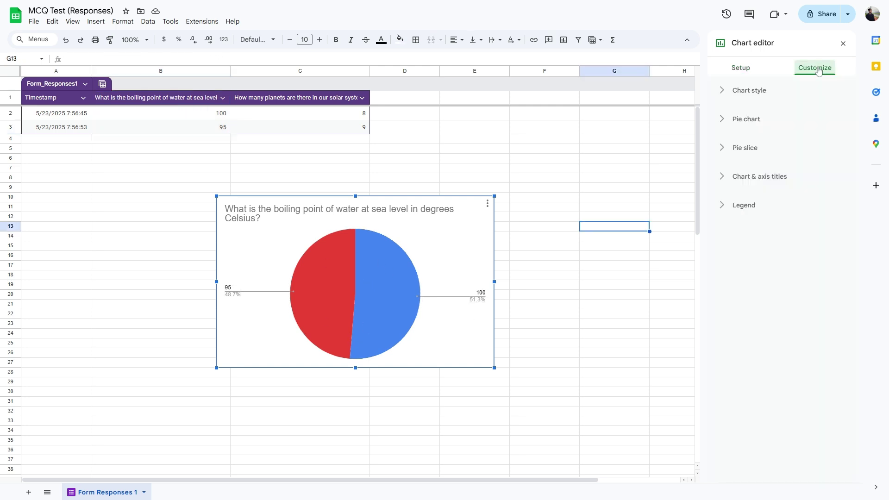
left_click(742, 94)
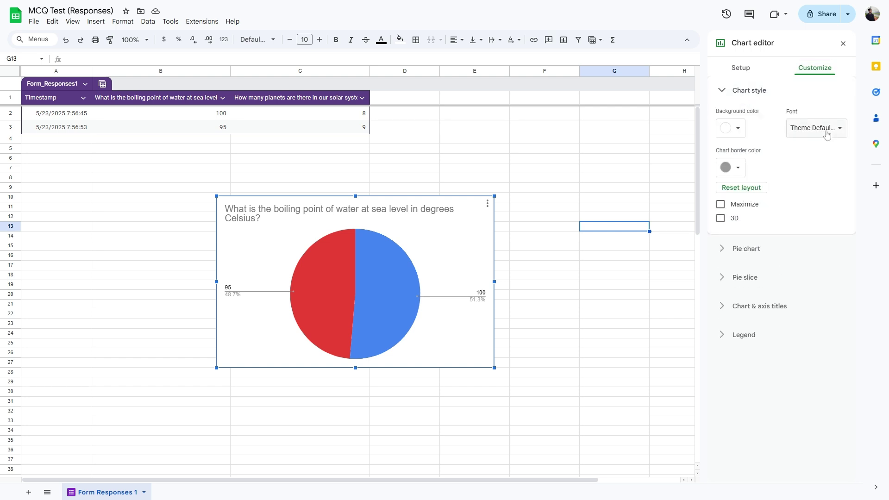
left_click(741, 90)
left_click(746, 119)
left_click(741, 156)
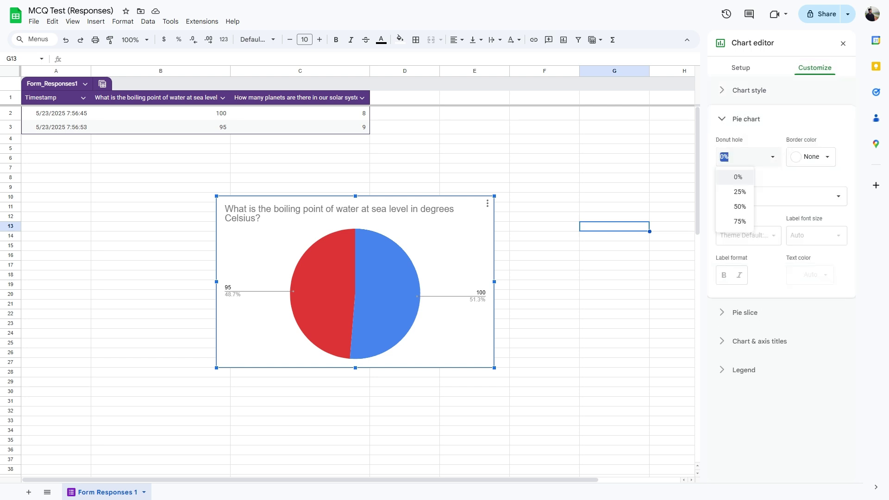
left_click(740, 221)
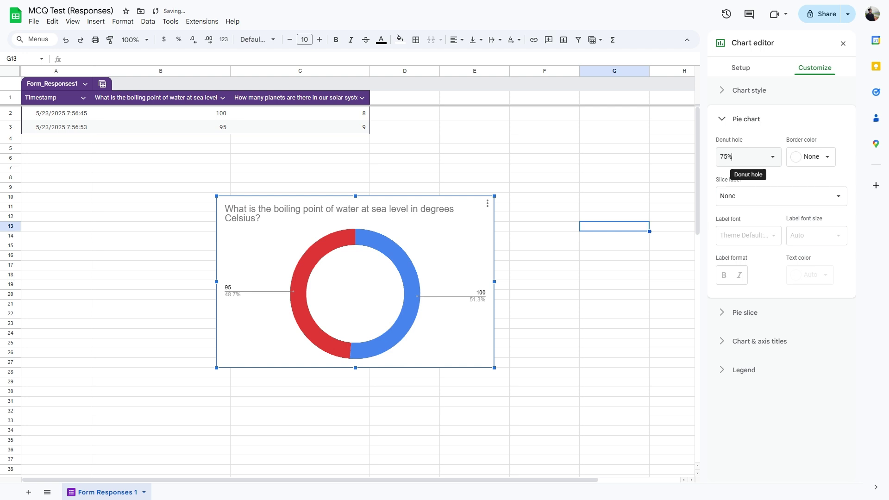
Recolour the '100' pie slice a medium green.
left_click(746, 119)
left_click(745, 147)
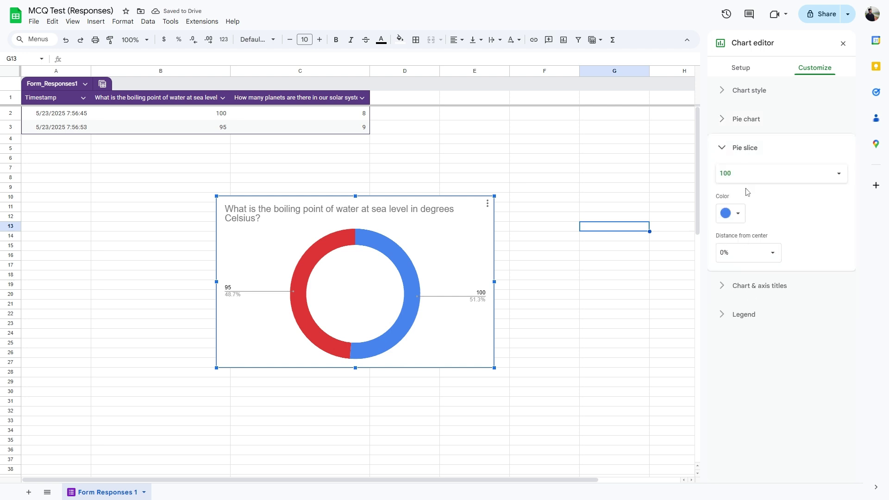
left_click(734, 214)
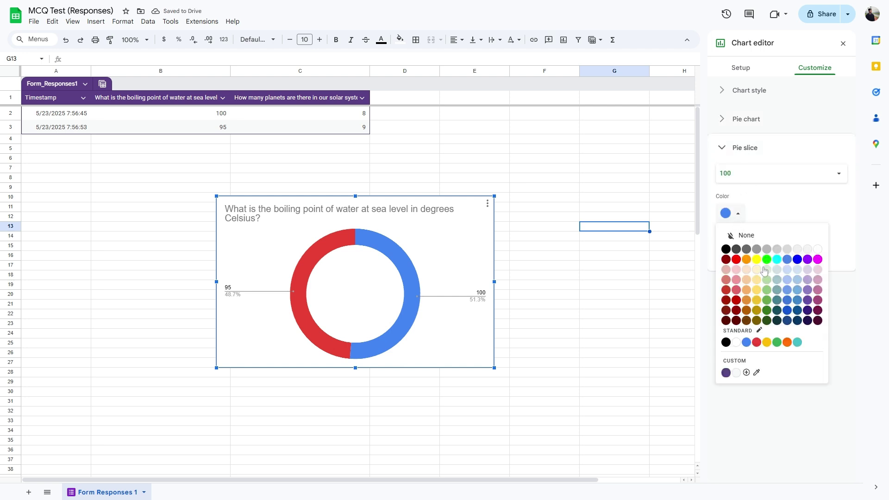
left_click(765, 270)
left_click(736, 213)
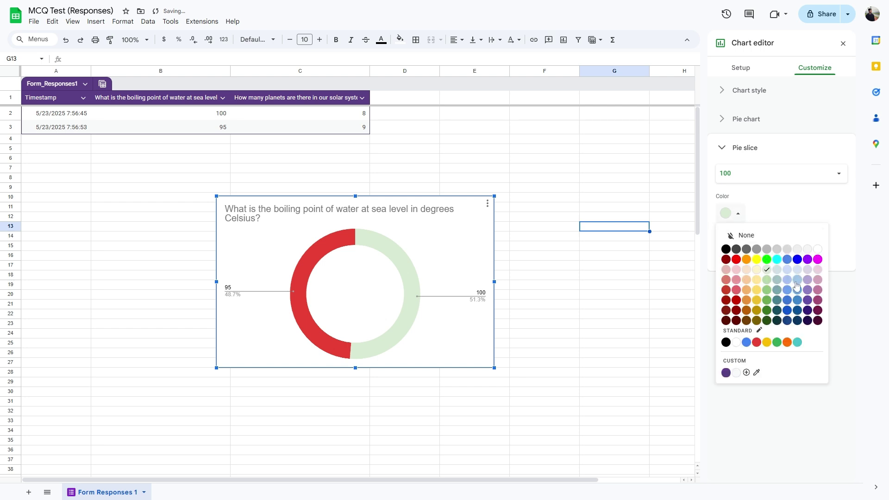
left_click(767, 289)
left_click(744, 148)
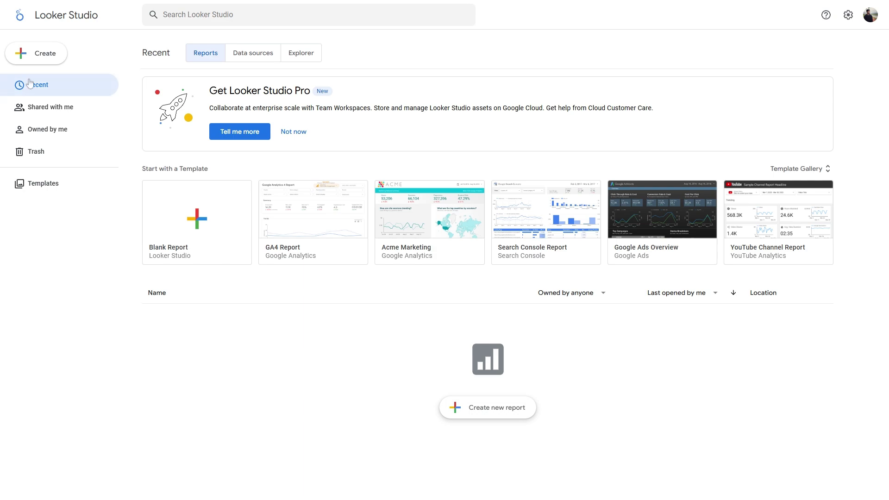
Create a blank report using the Google Sheets connector on MCQ Test (Responses), Form Responses 1.
left_click(45, 56)
left_click(49, 81)
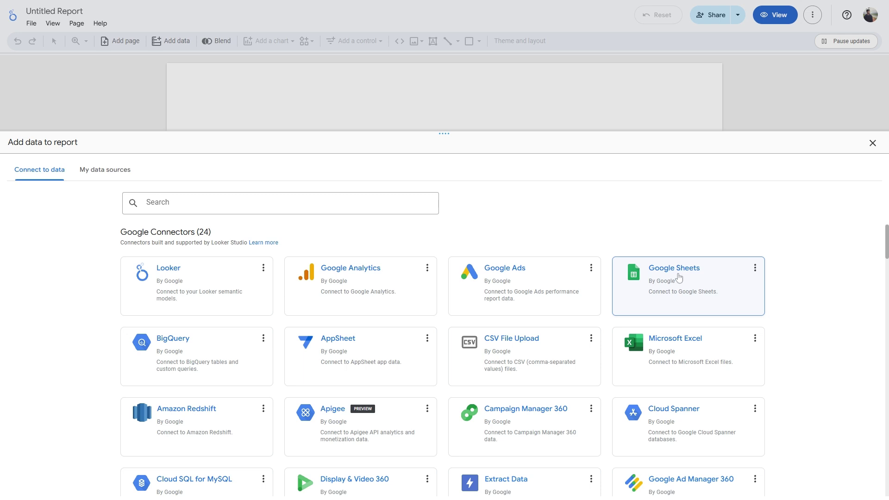
left_click(680, 277)
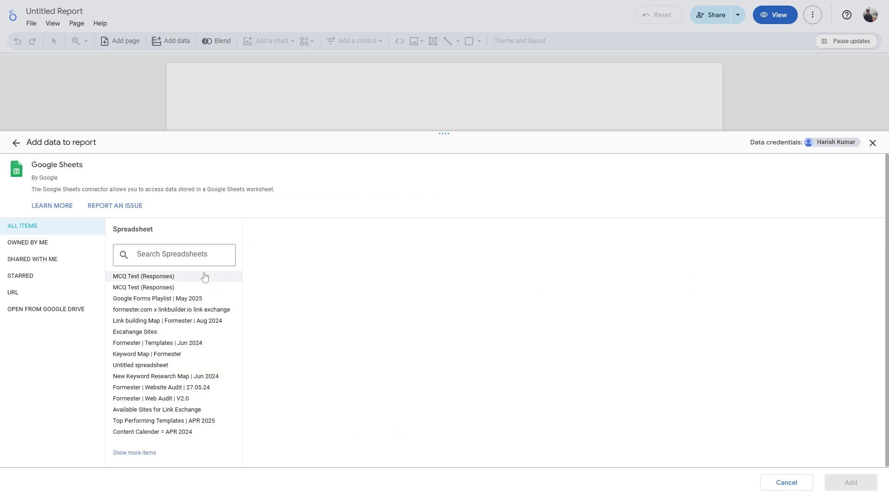
left_click(145, 278)
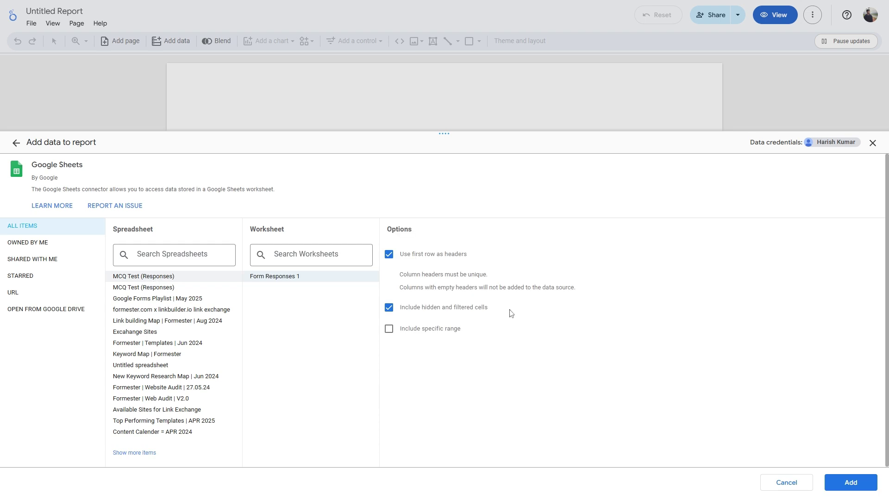
left_click(840, 481)
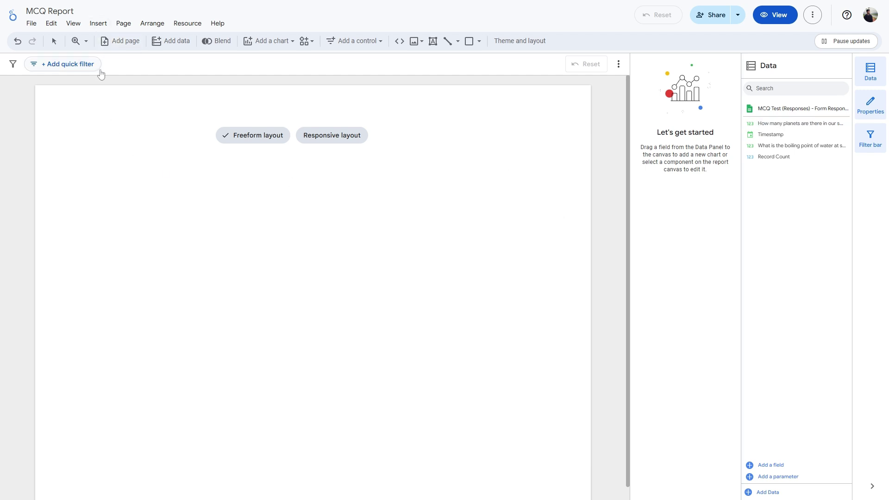
Place a pie chart in the page centre with its dimension set to the 'How many planets…' field.
left_click(102, 27)
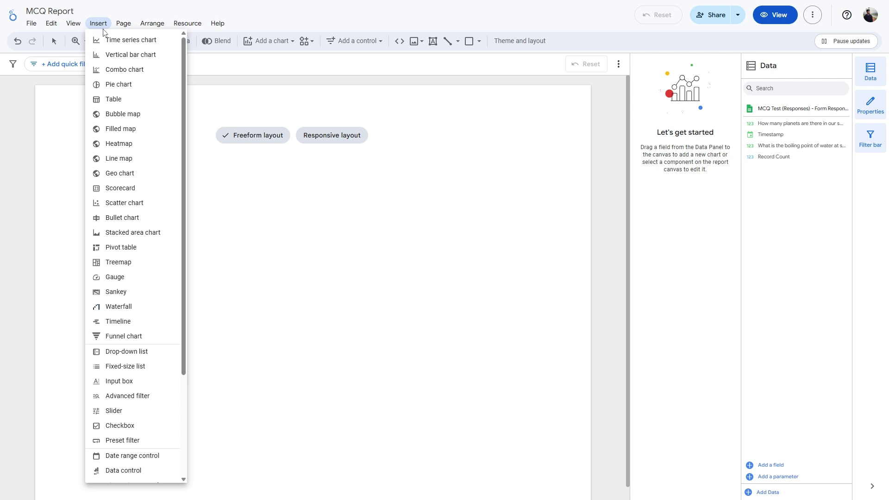
left_click(118, 84)
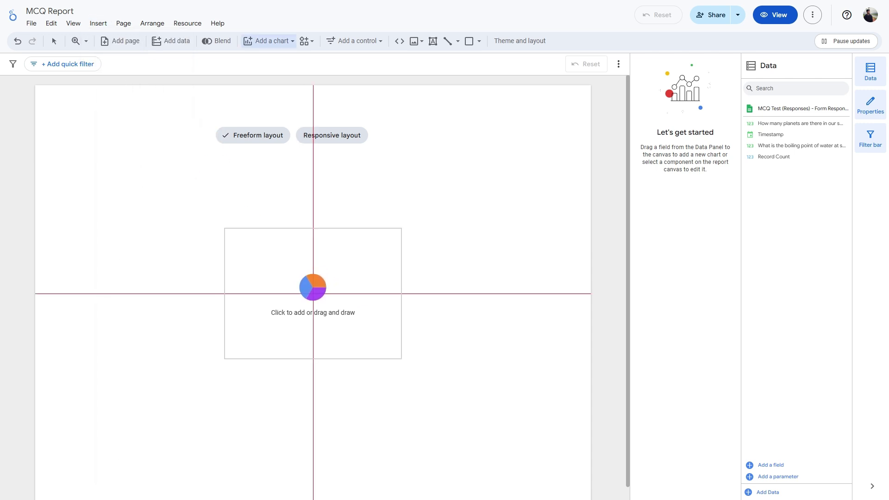
left_click(313, 293)
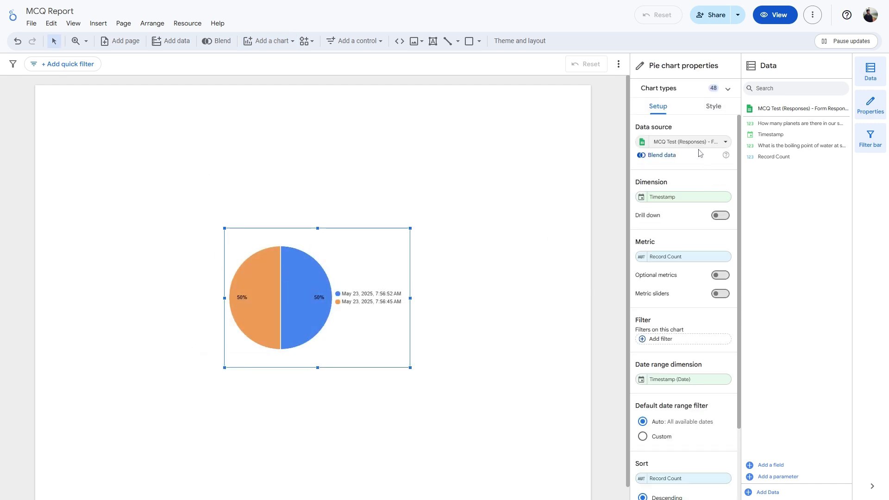
left_click(671, 197)
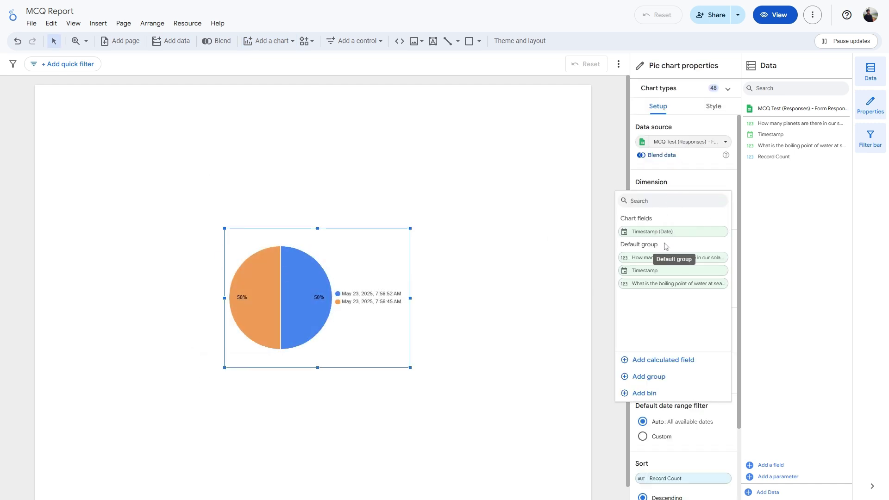
left_click(648, 258)
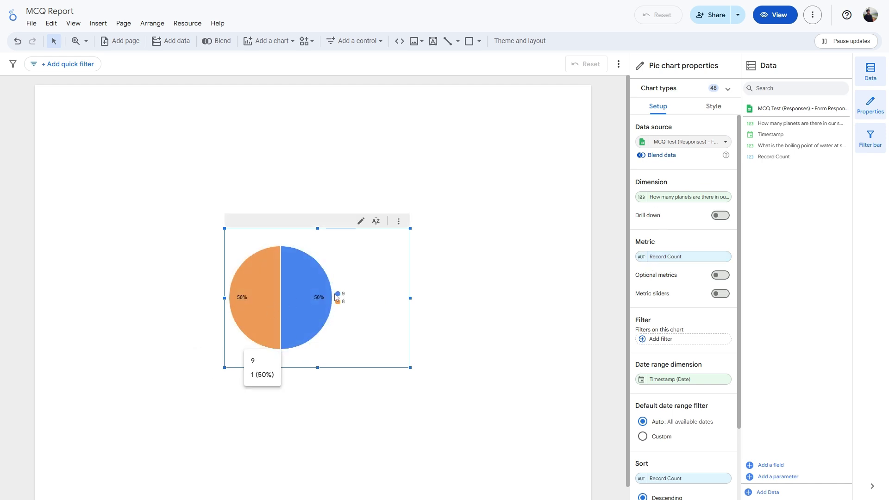
mouse_move(240, 298)
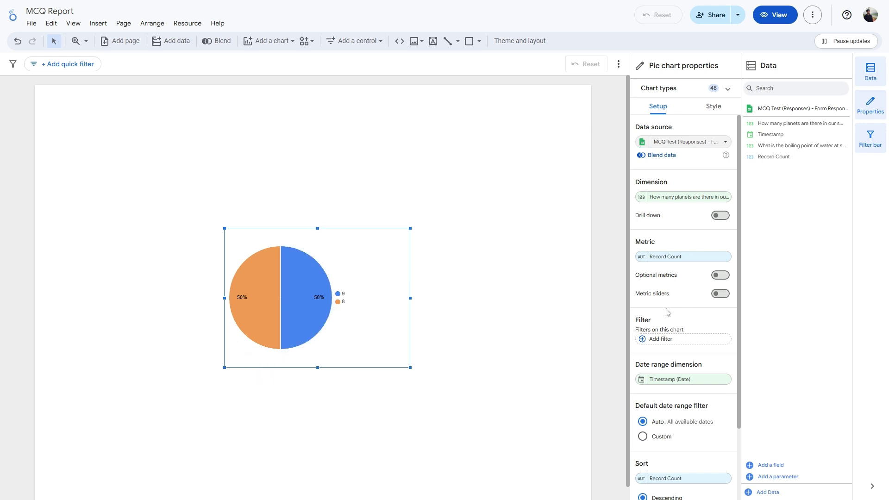
scroll(684, 269, "down", 2)
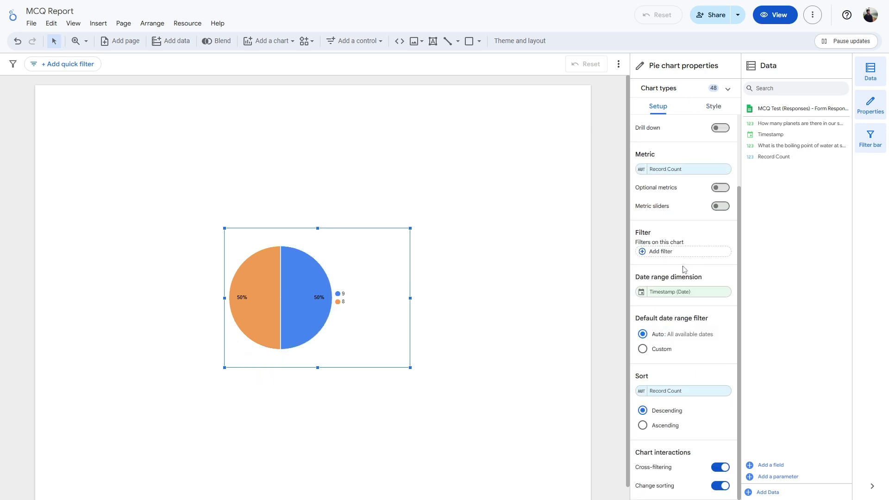
scroll(662, 277, "up", 2)
scroll(651, 320, "down", 2)
scroll(667, 260, "up", 2)
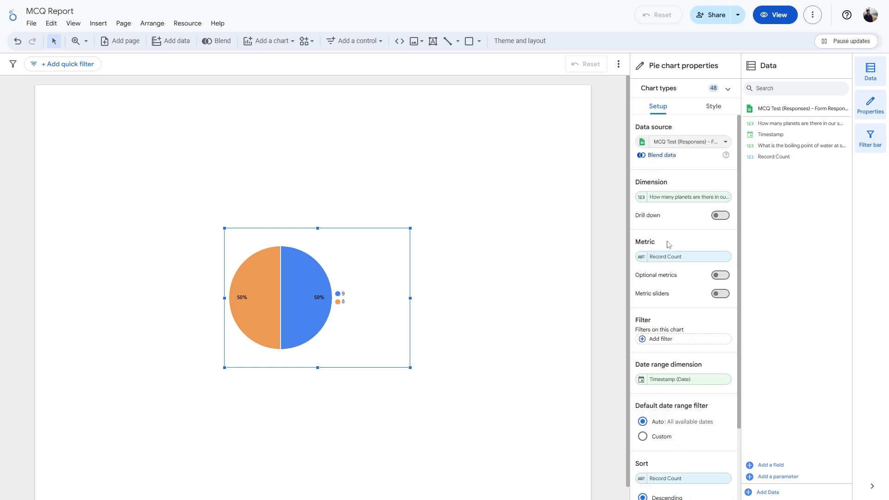
Look through the pie chart's Style settings, including legend position and border.
left_click(708, 107)
scroll(667, 296, "down", 6)
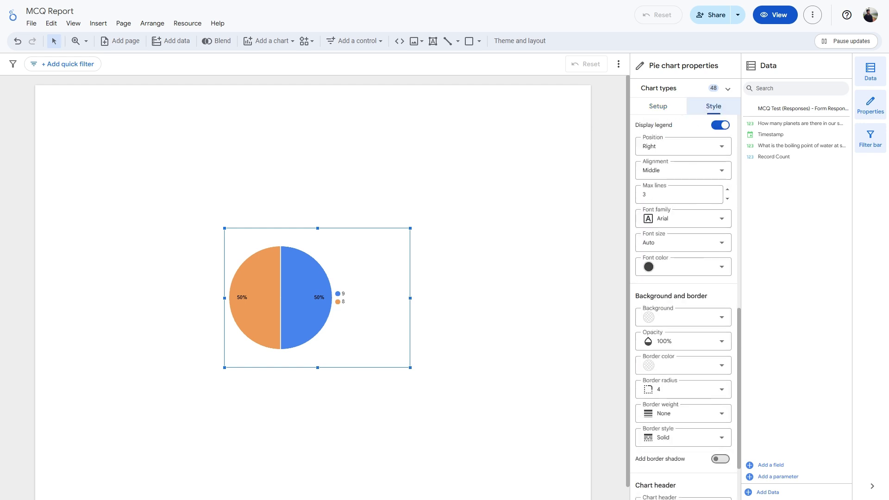
scroll(668, 304, "down", 2)
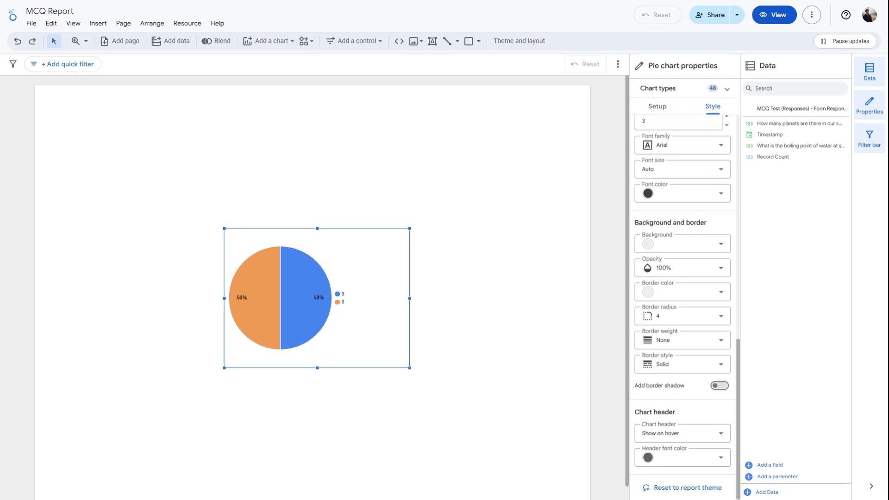